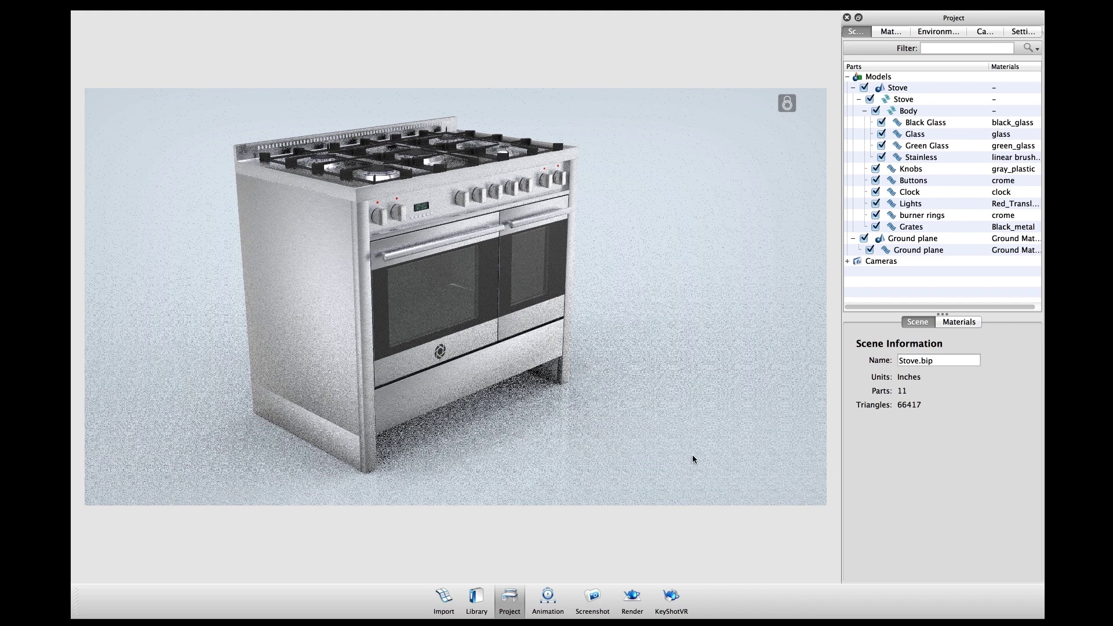
- Open the Ground plane's Ground Material, which shows the tile_grout 2.png texture
double_click(718, 411)
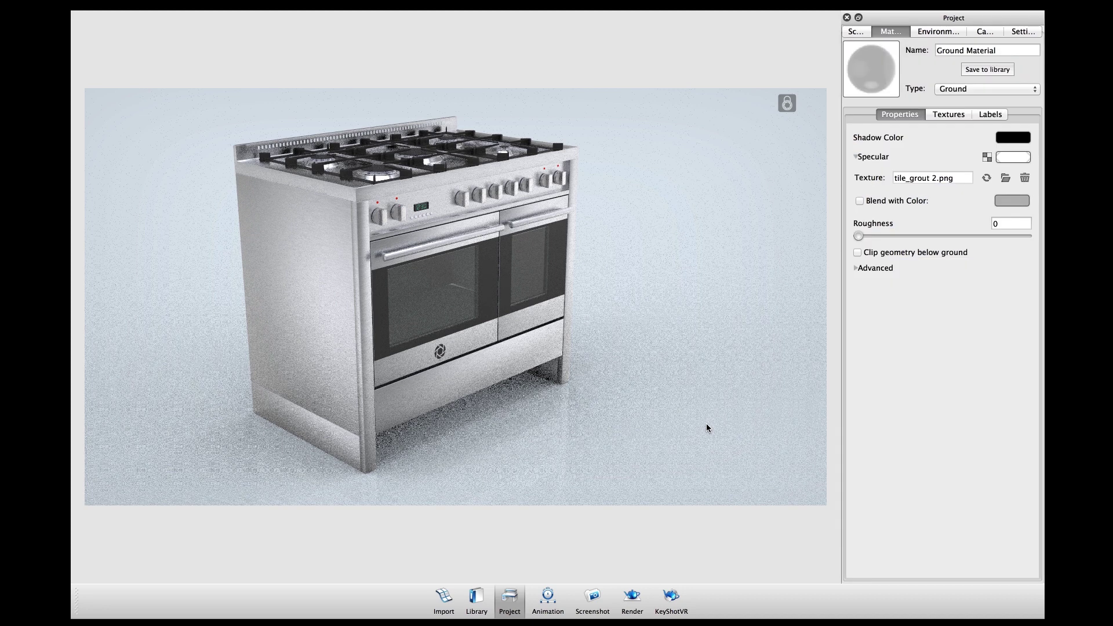
- Load the stove body's brushed stainless material, review Environment settings, then return to the Scene Tree
double_click(327, 230)
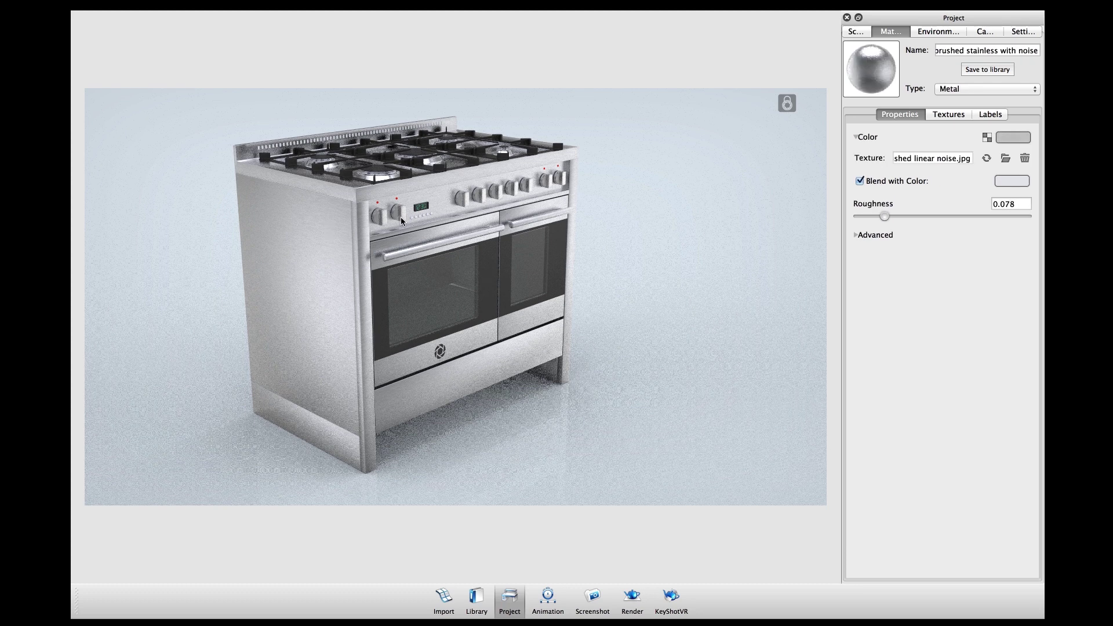
click(939, 32)
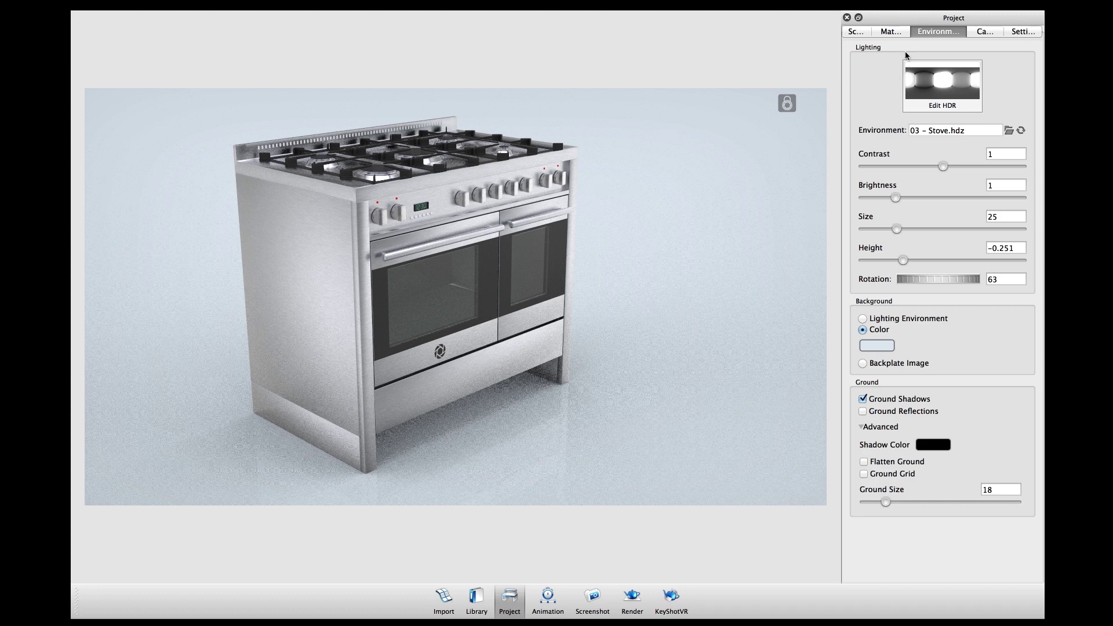
click(855, 33)
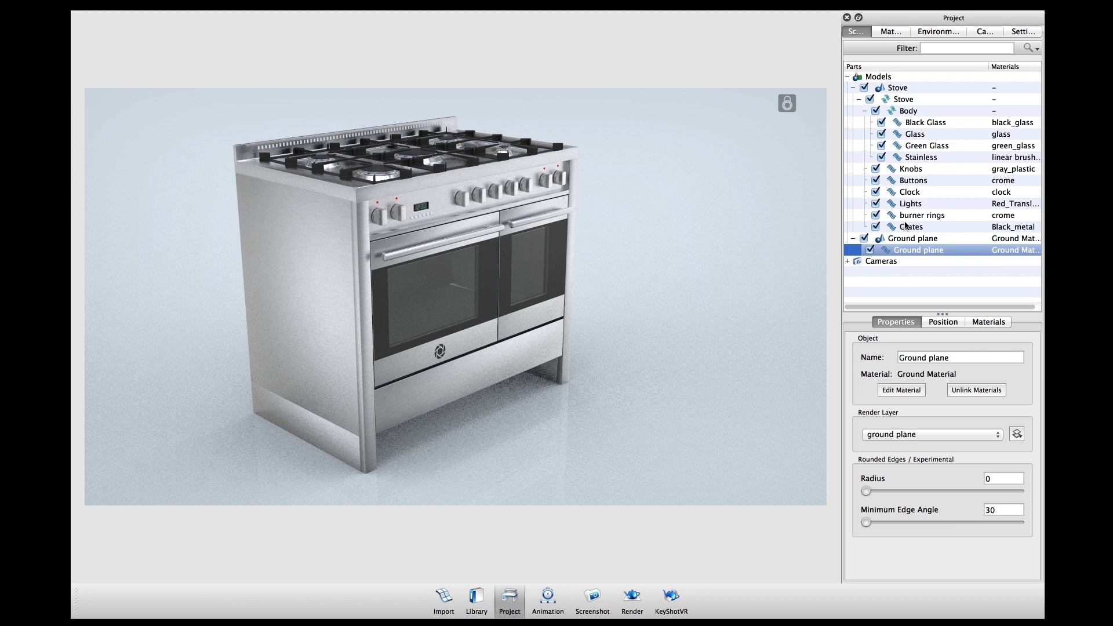
- Check the Stainless and Glass parts' render layers, then assign Grates to a new 'grates' render layer
click(921, 158)
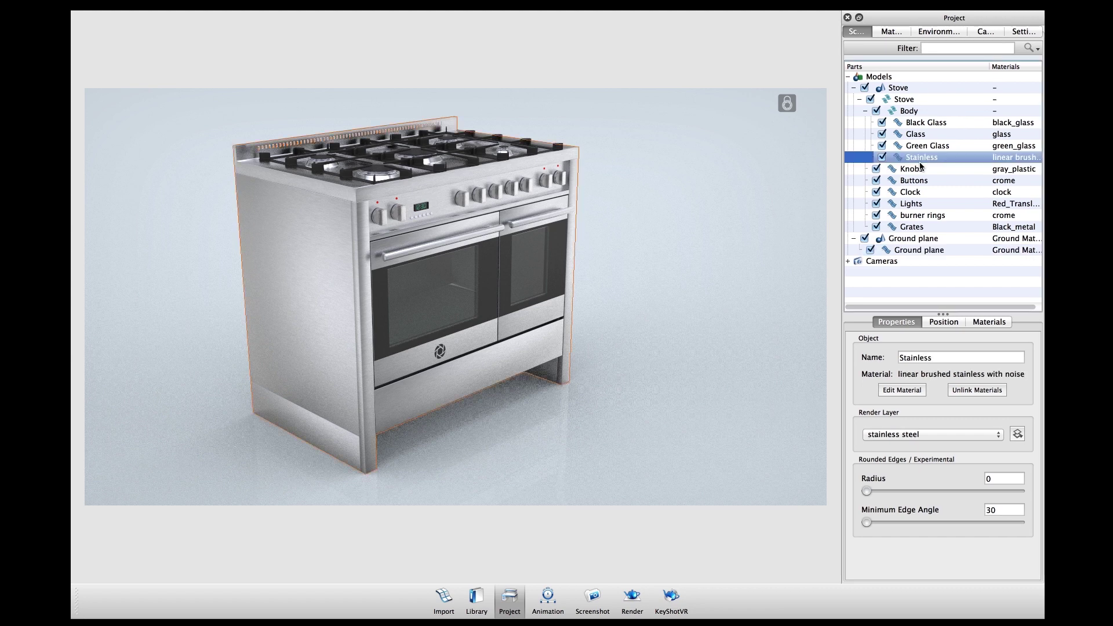
click(923, 133)
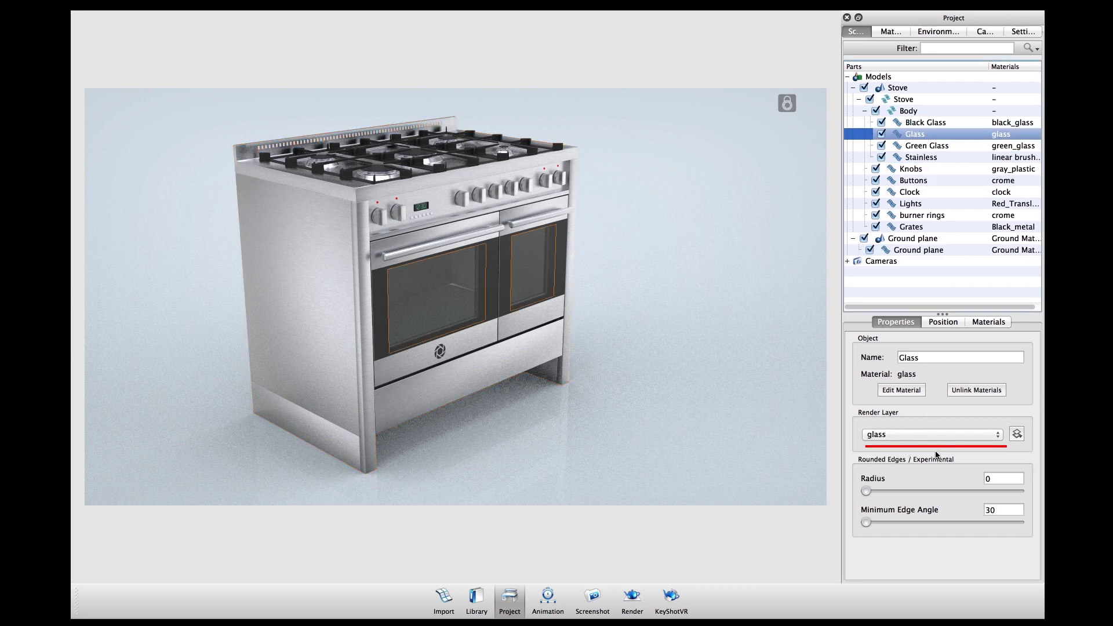
click(922, 228)
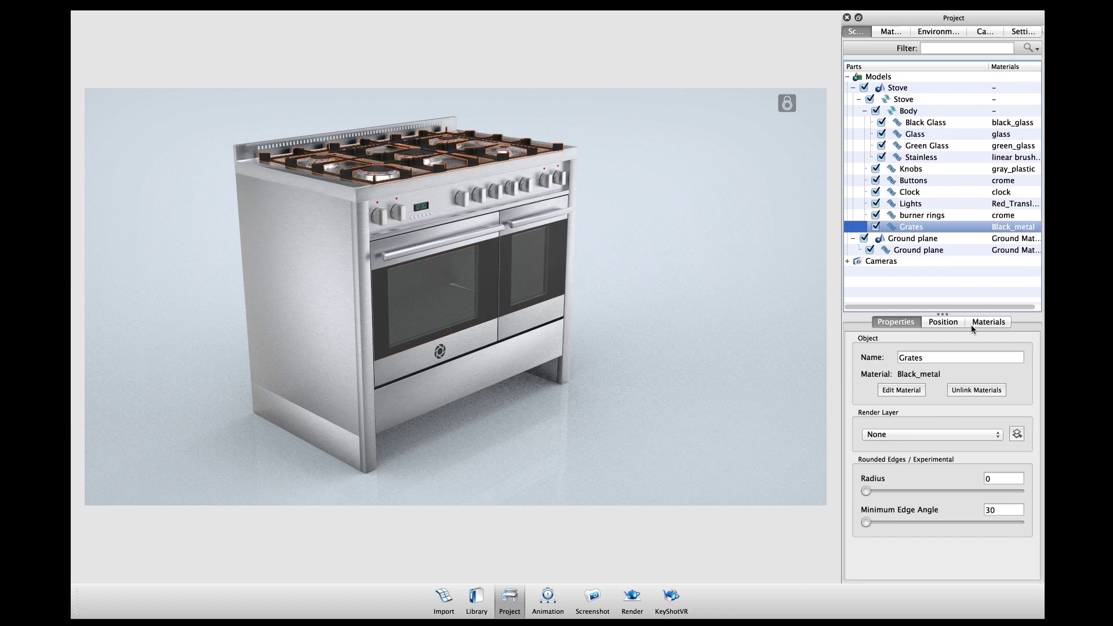
click(1018, 437)
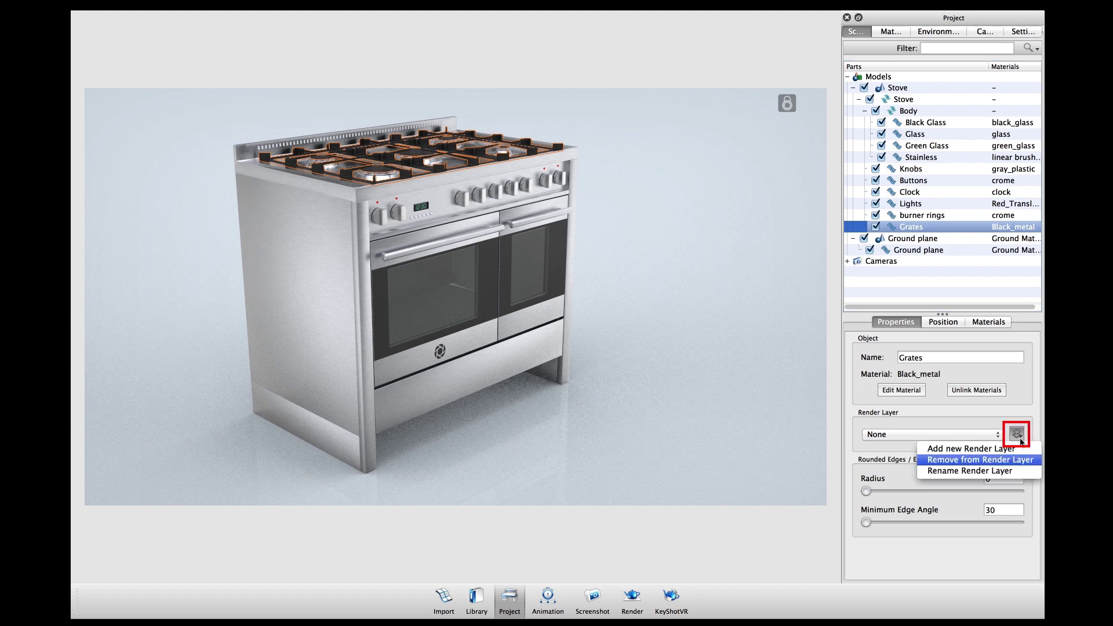
click(986, 448)
text(grates)
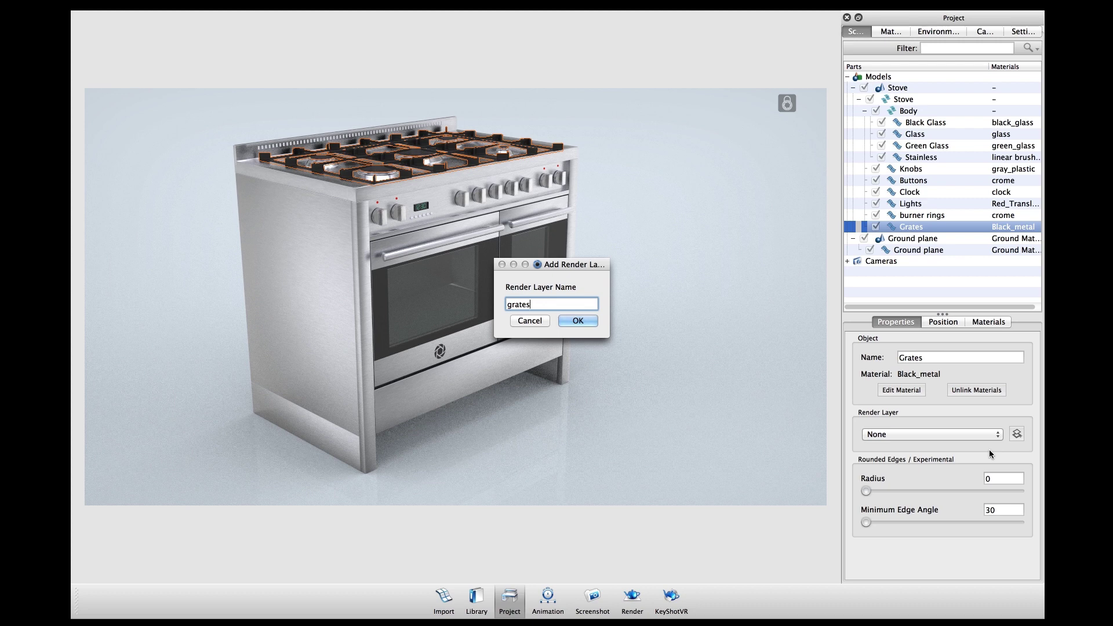
key(Return)
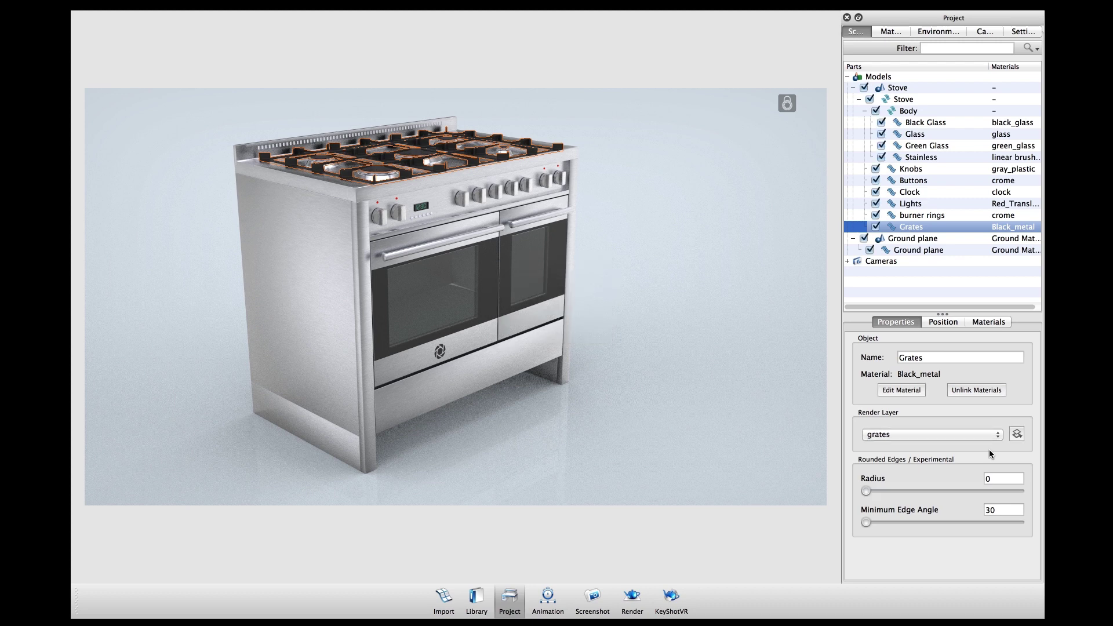
click(925, 168)
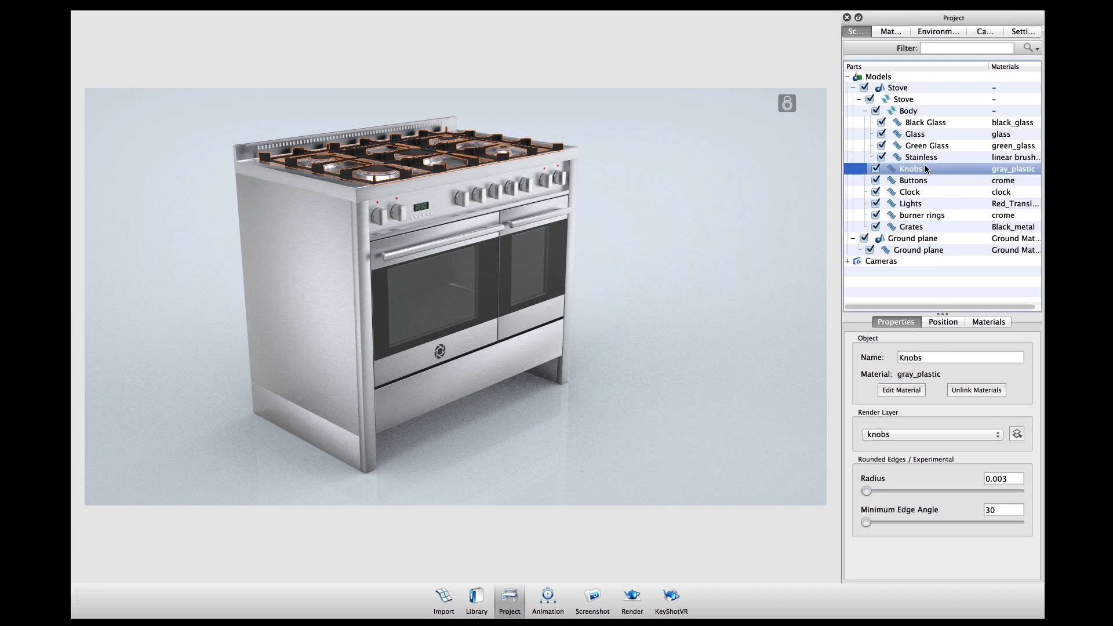
click(994, 436)
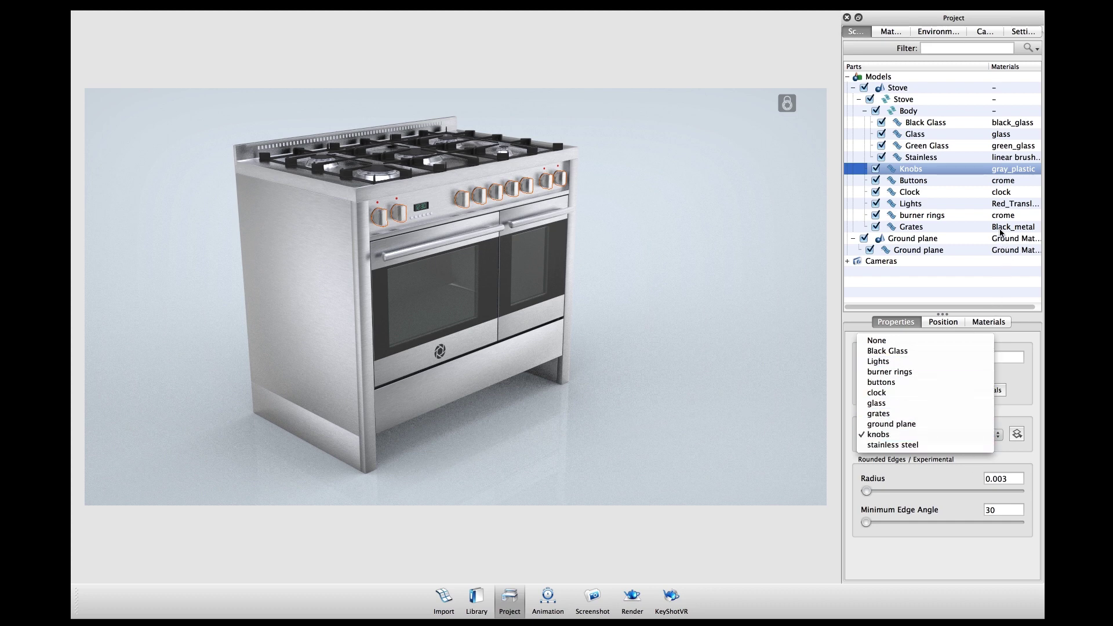
click(996, 272)
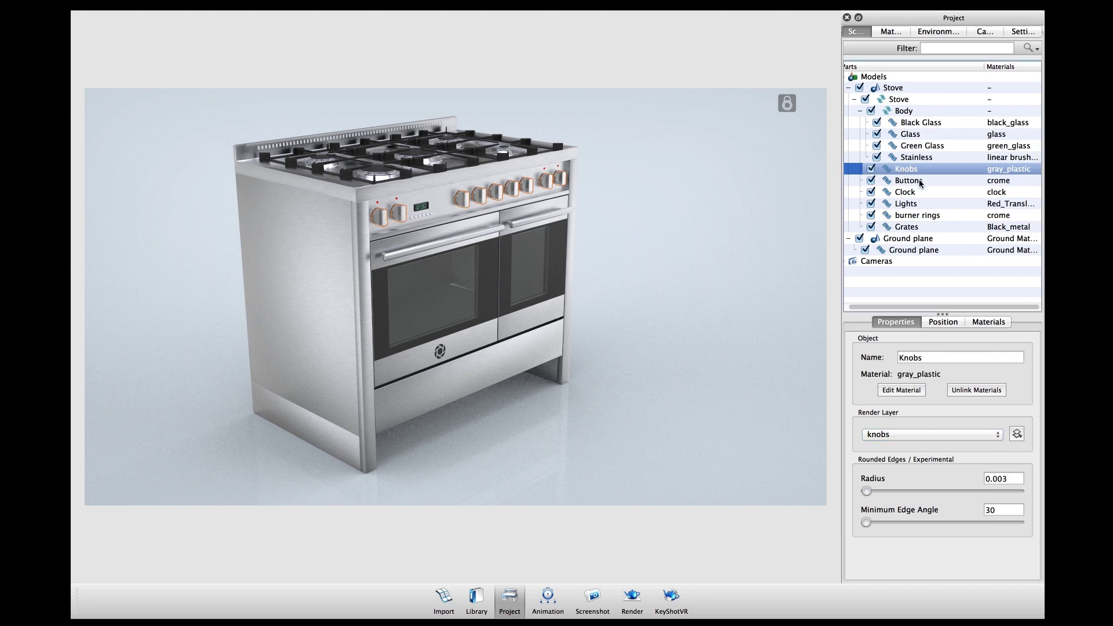
click(922, 251)
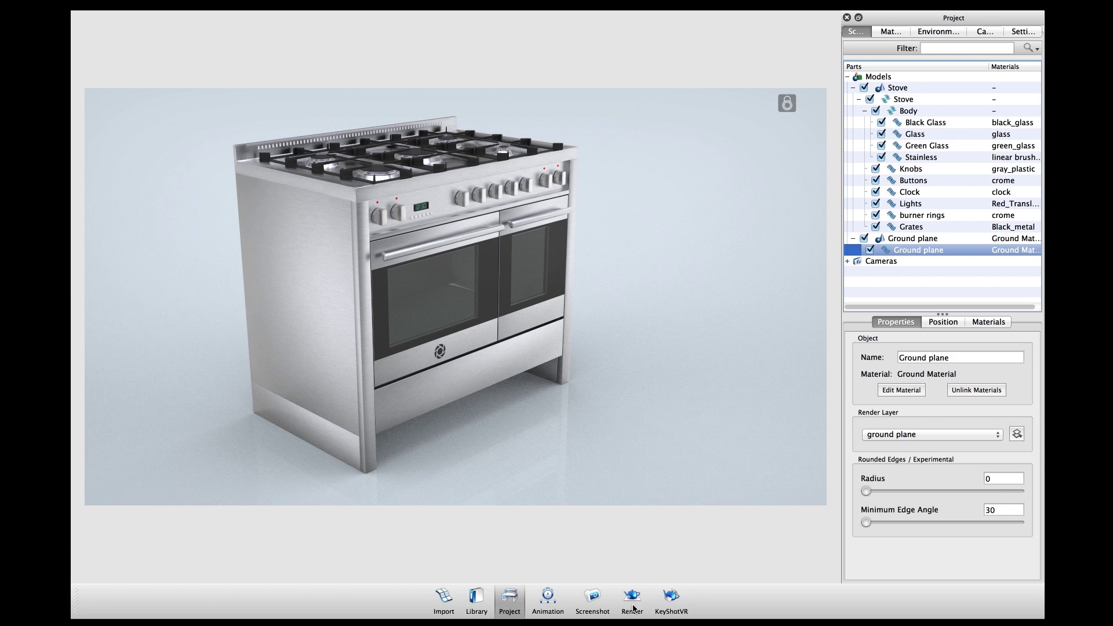
click(633, 606)
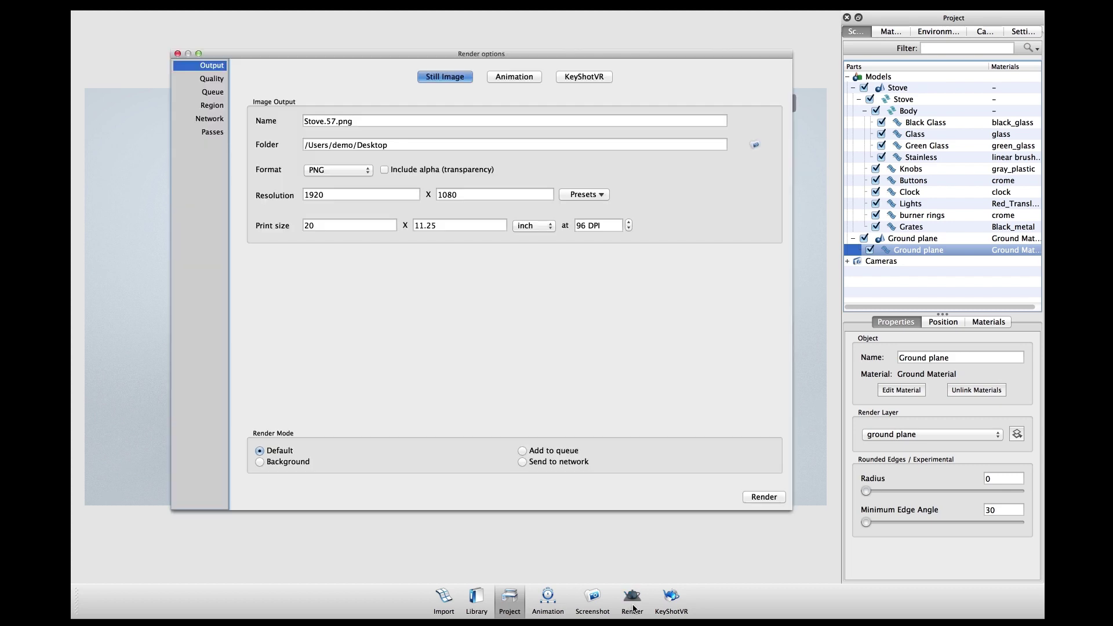
- Keep Clown pass enabled in Render Passes and render the 1920×1080 PNG still
click(219, 133)
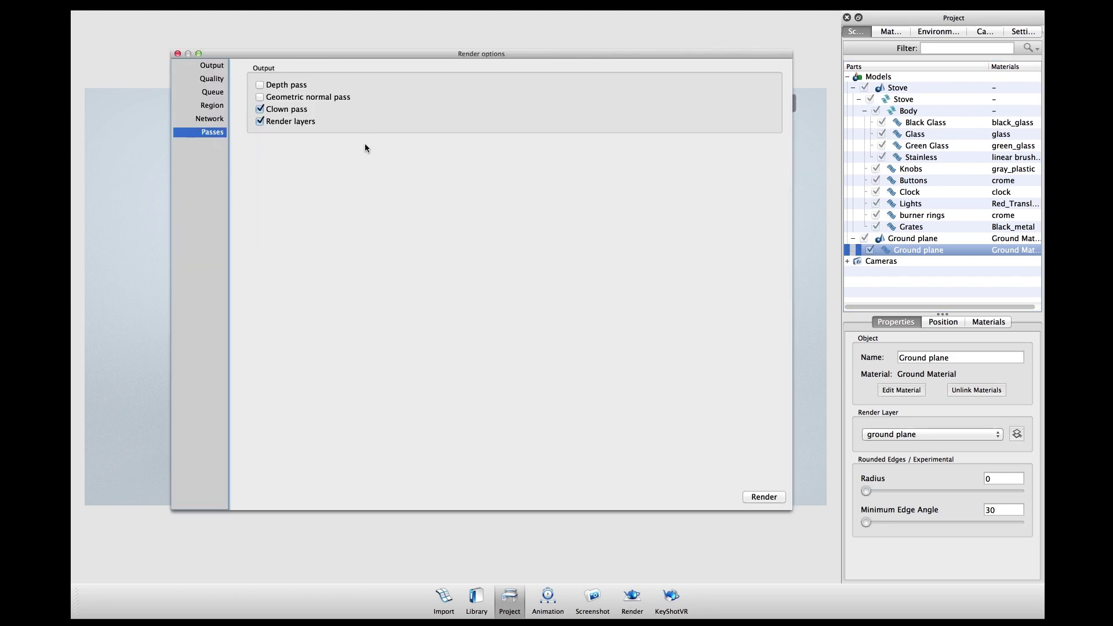
click(283, 110)
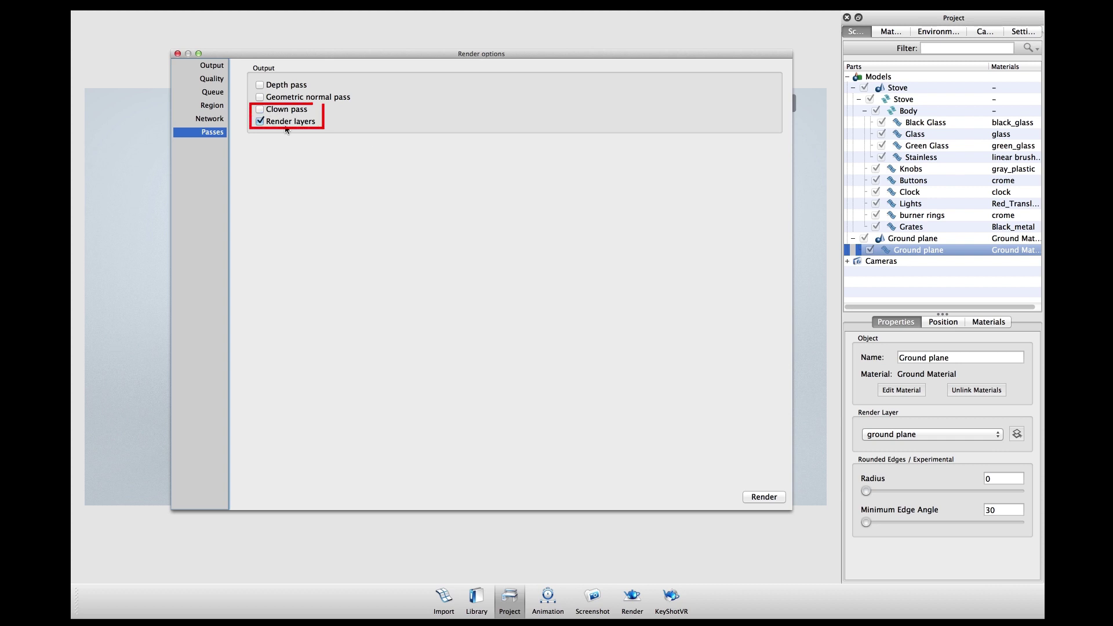
click(287, 110)
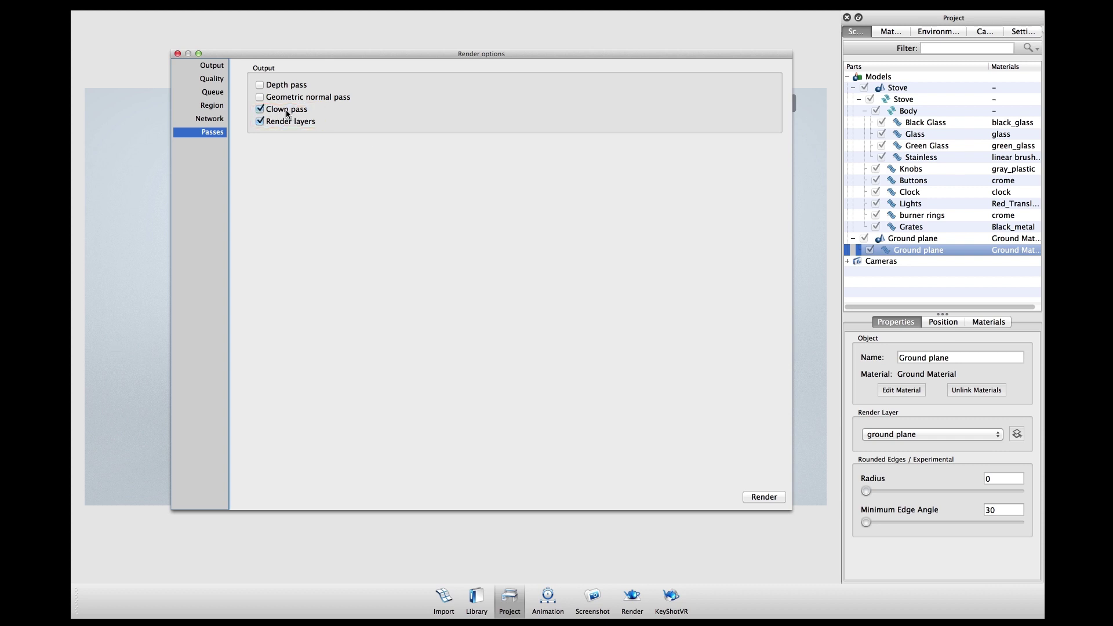
click(211, 66)
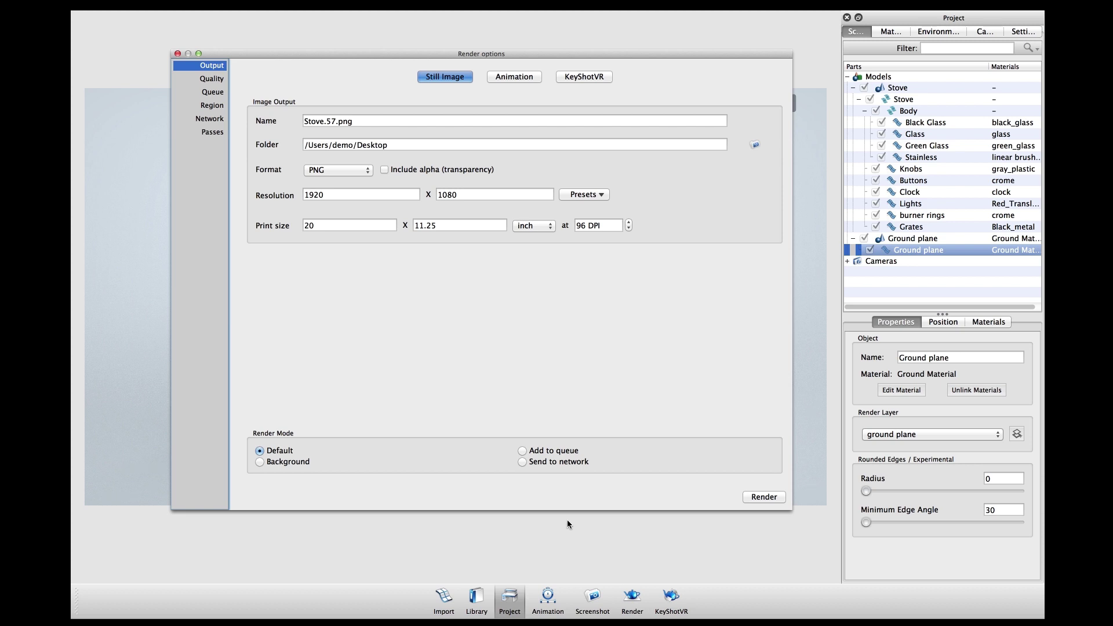
click(770, 496)
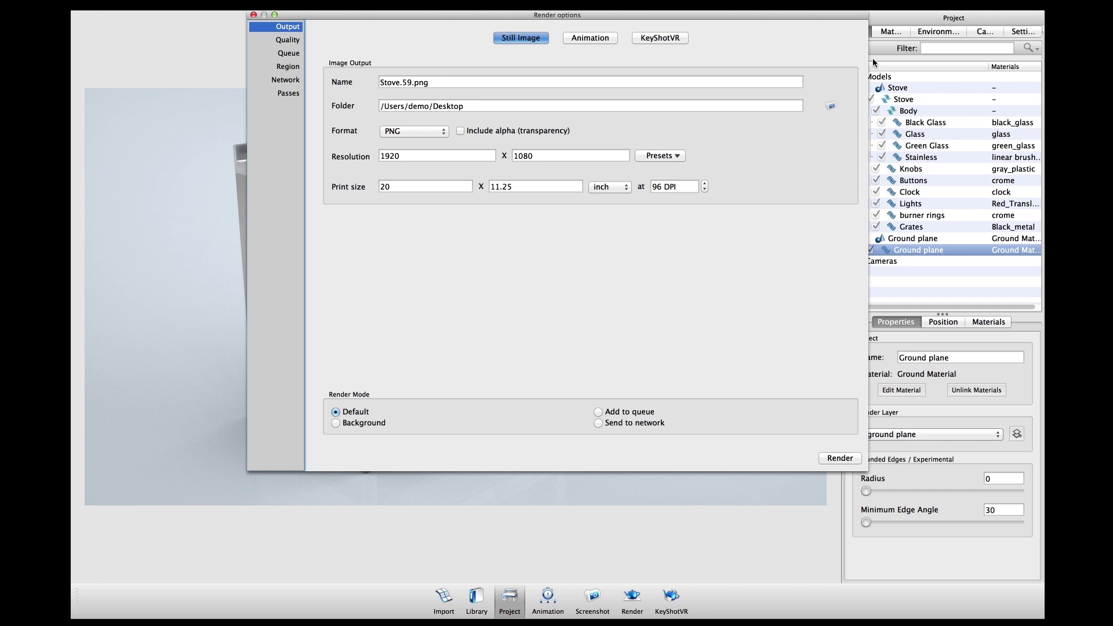
- Once rendering finishes, switch to Finder's Renderings folder with the 12 output PNGs
key(super+Tab)
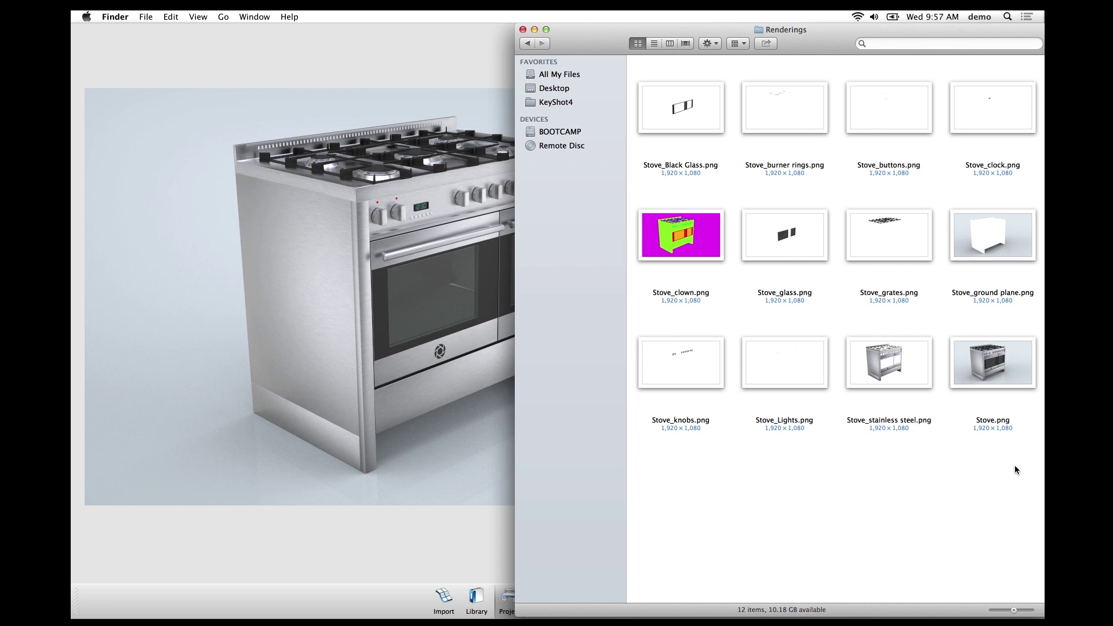
- Select all twelve render PNGs in Renderings and open them in Photoshop
drag(1012, 467, 667, 103)
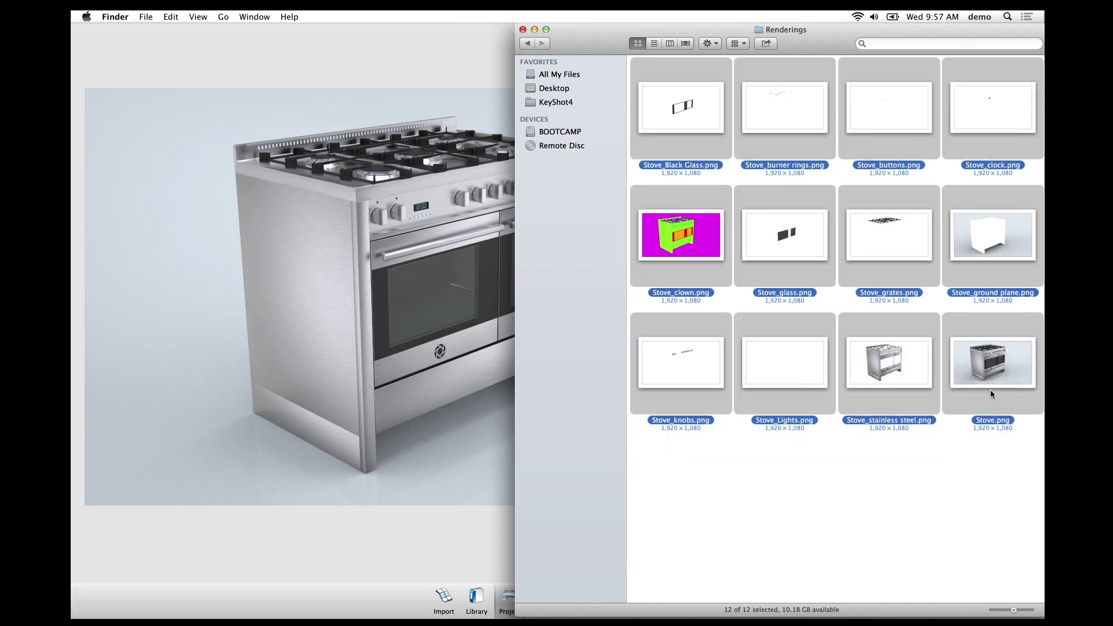
drag(995, 376, 537, 595)
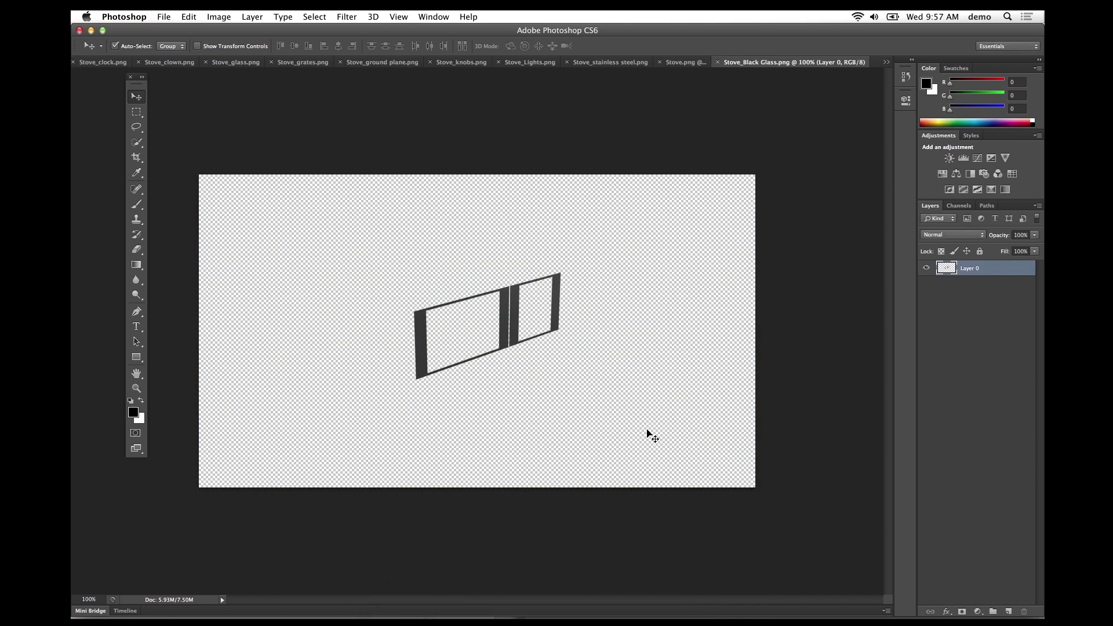
click(167, 17)
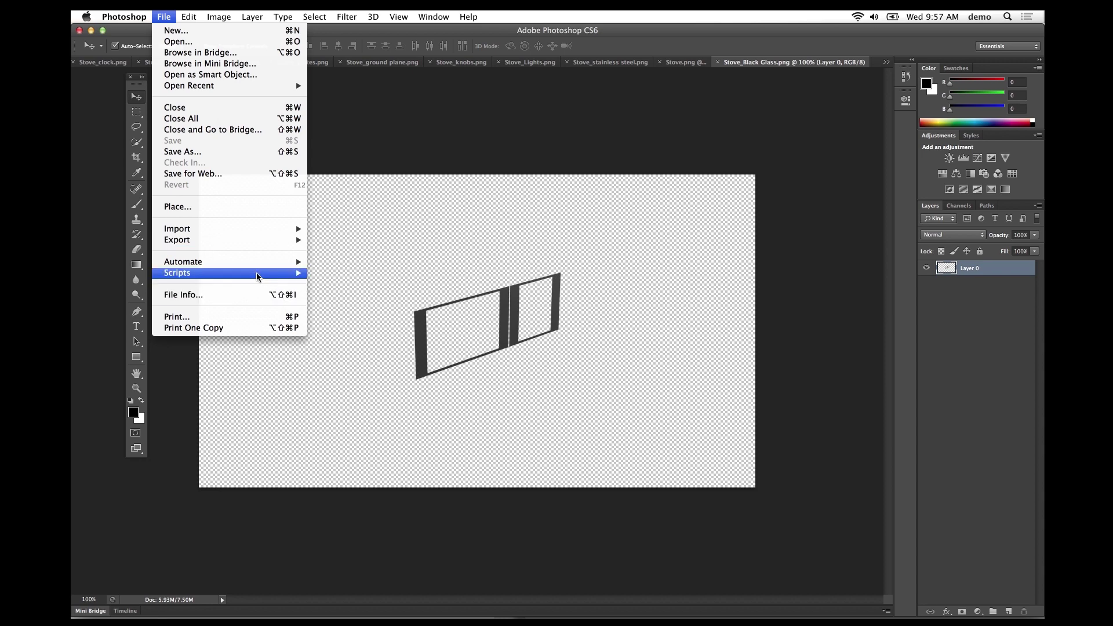
- Use Load Files into Stack with all open files to build the Untitled1 layer stack
mouse_move(258, 273)
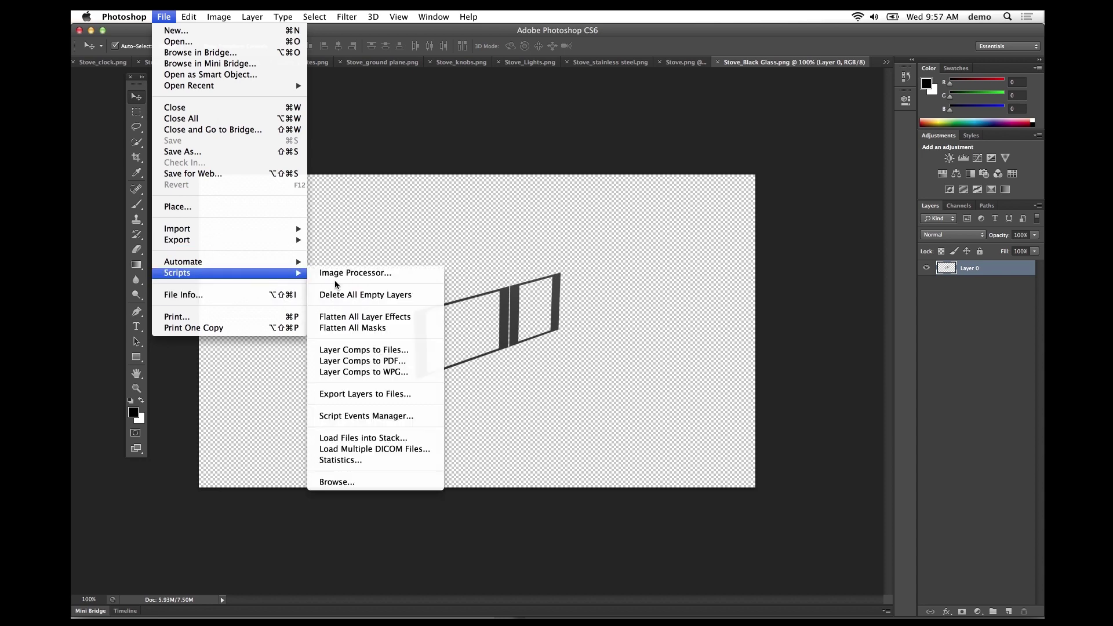
click(402, 442)
click(605, 338)
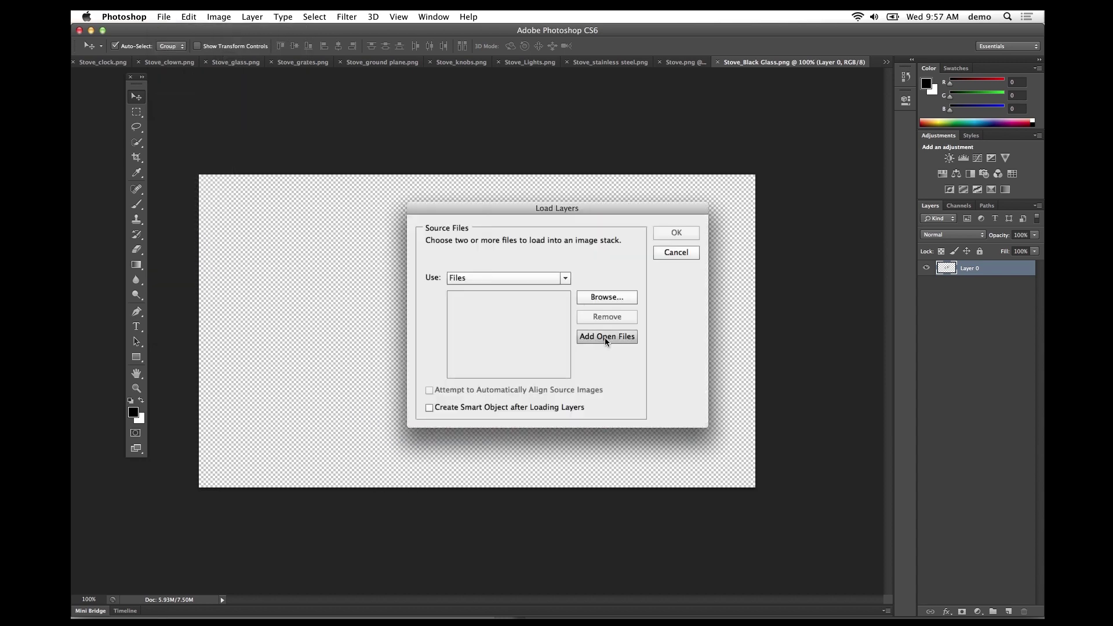
click(613, 340)
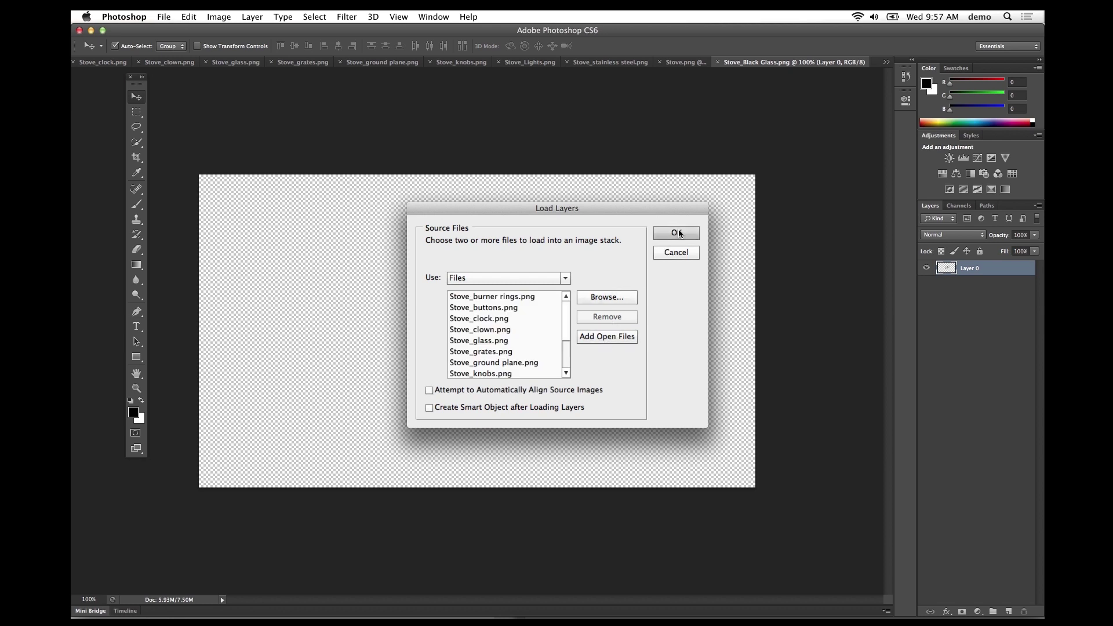
click(677, 233)
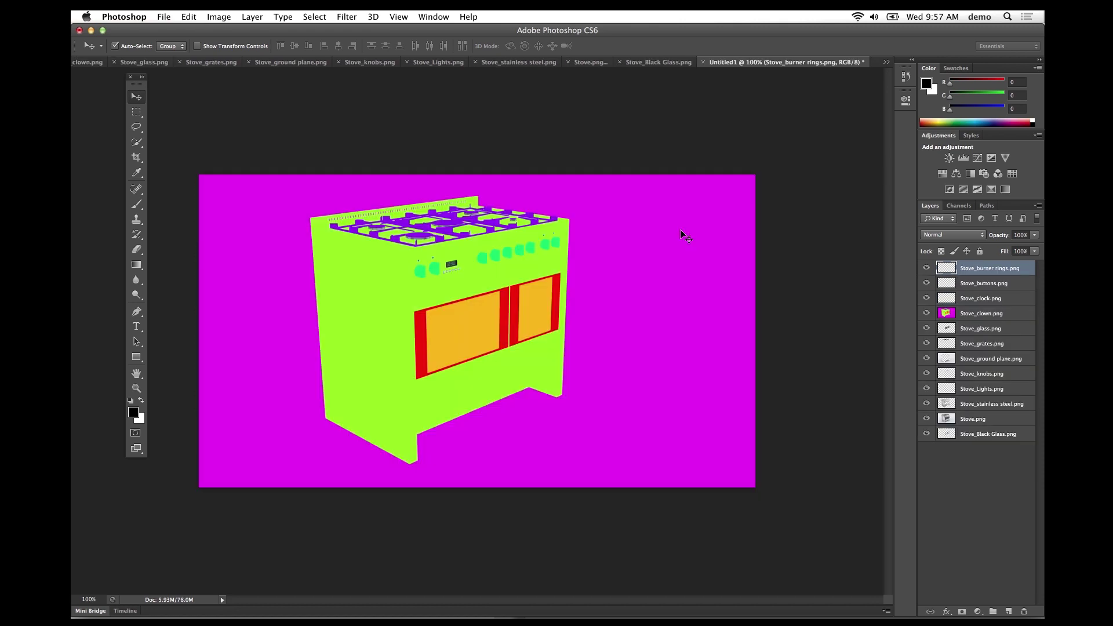
- Hide the Stove_clown.png layer and briefly solo the stainless steel layer
click(926, 313)
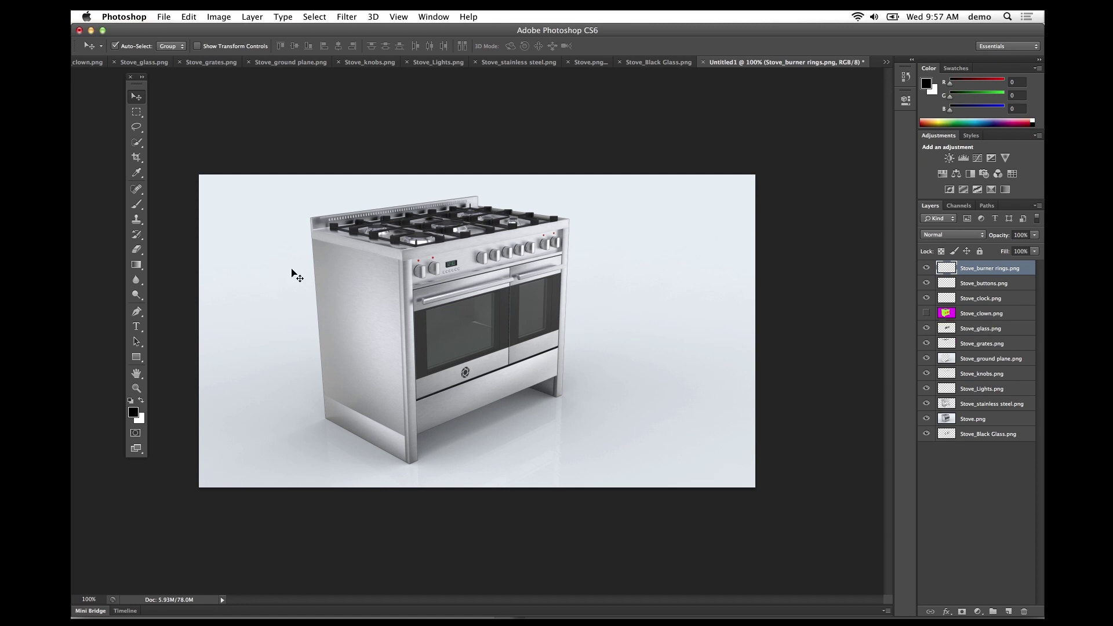
click(377, 276)
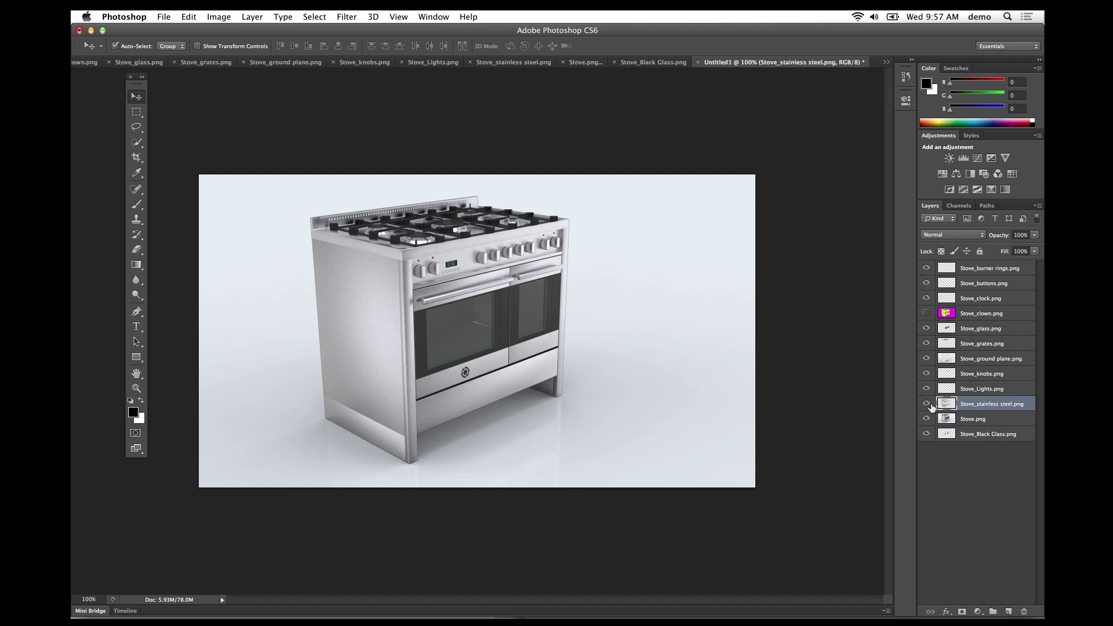
alt+click(927, 404)
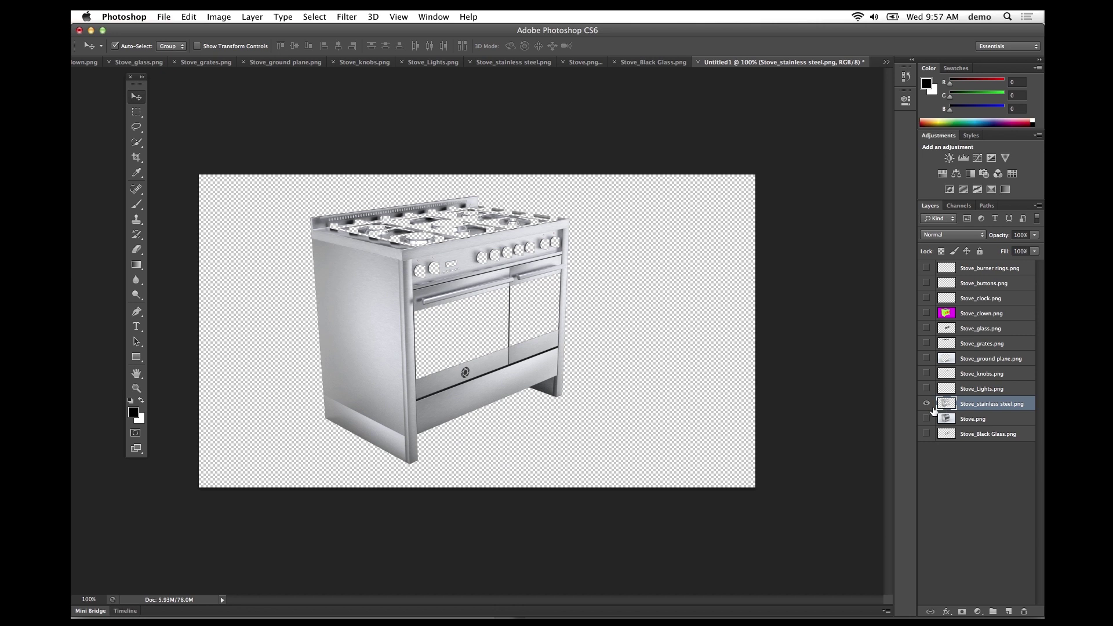
alt+click(930, 408)
- Briefly solo the oven glass layer, then restore visibility of all layers
click(441, 320)
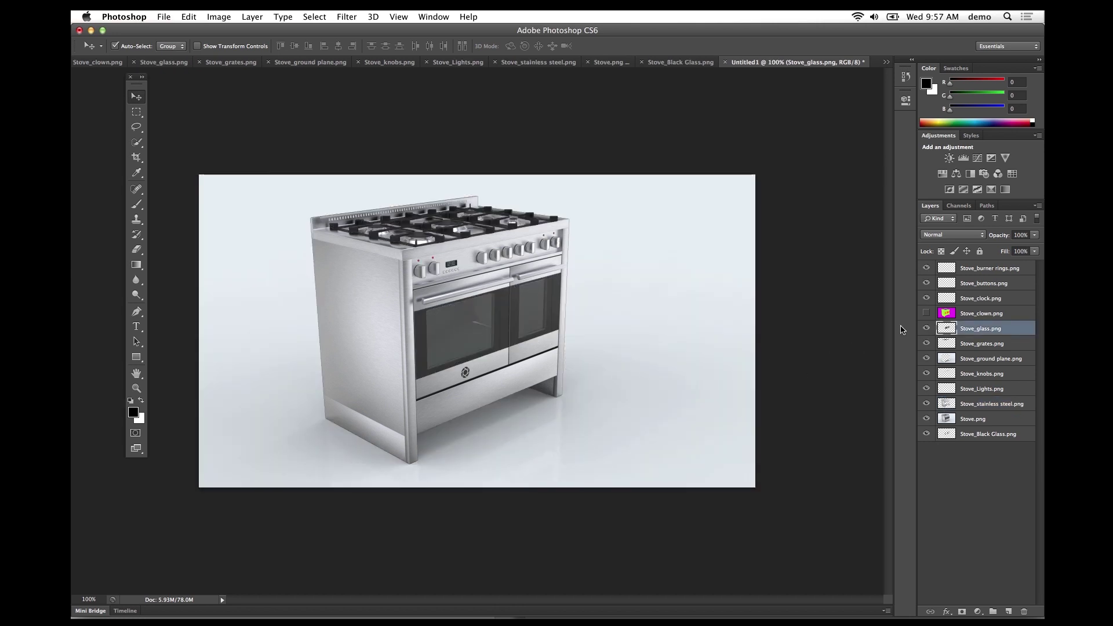
alt+click(927, 329)
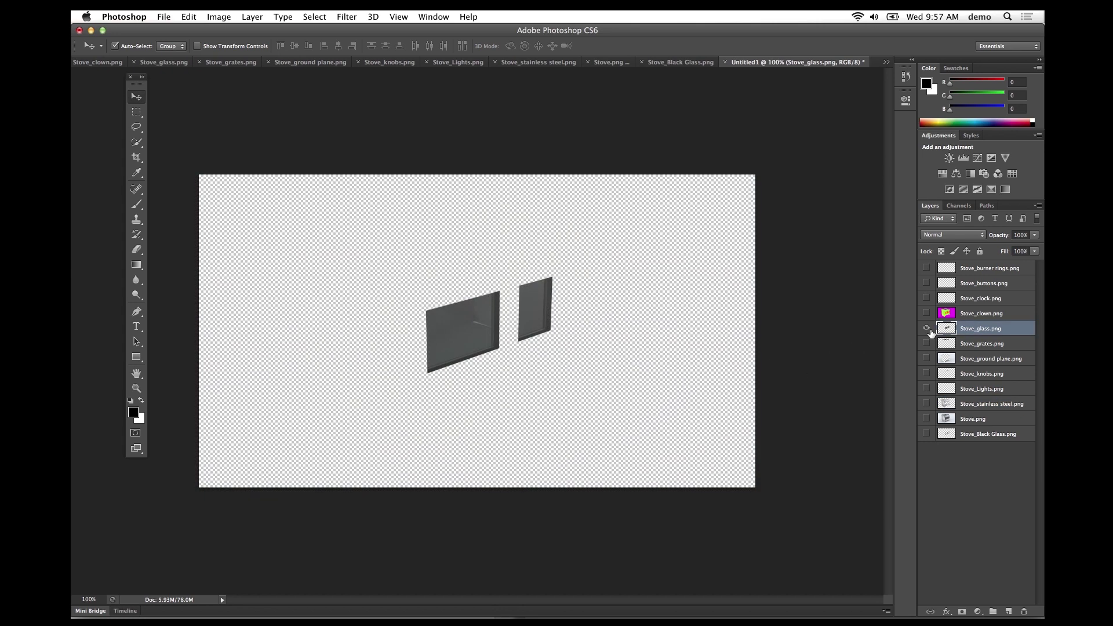
alt+click(926, 328)
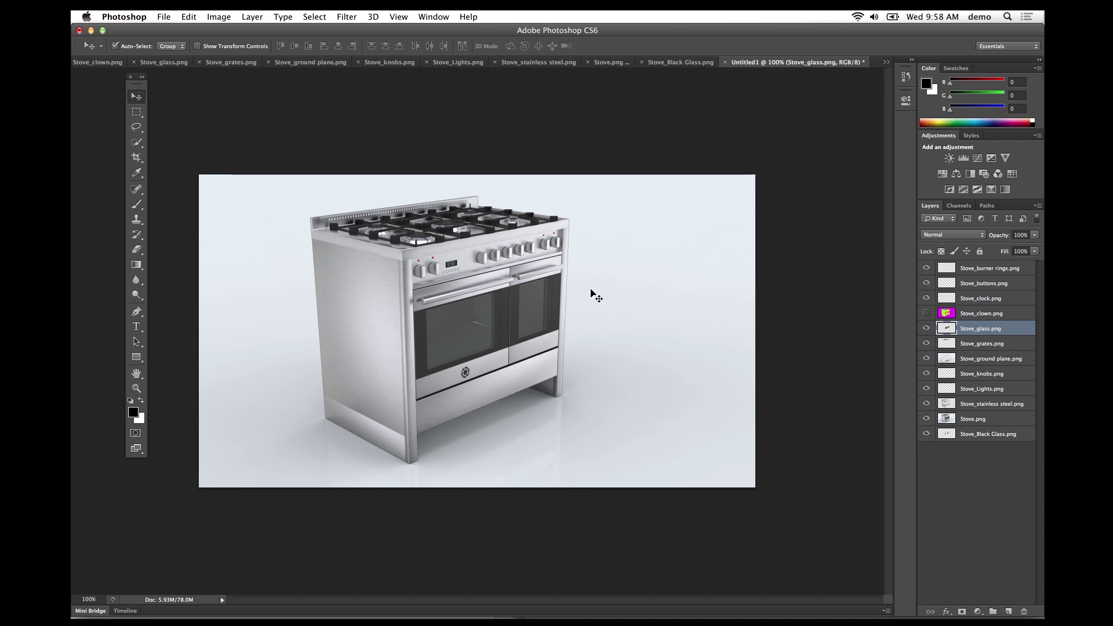
- Zoom in, select the Stove_knobs.png layer, apply a 1 px Defringe, then zoom out
key(super+equal)
key(f)
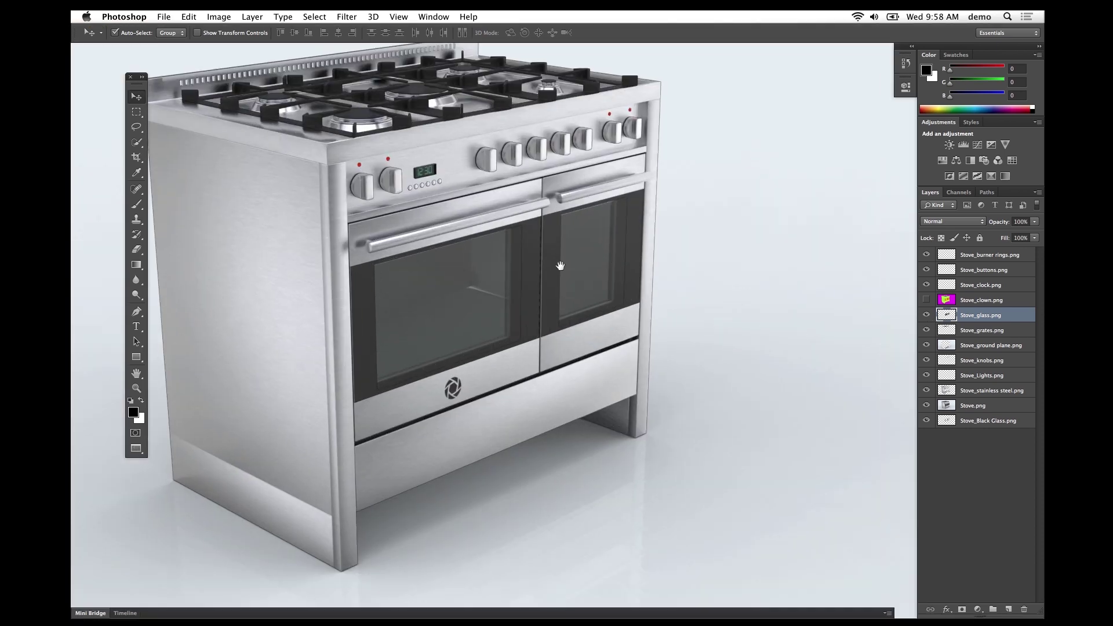
drag(583, 257, 625, 306)
click(555, 208)
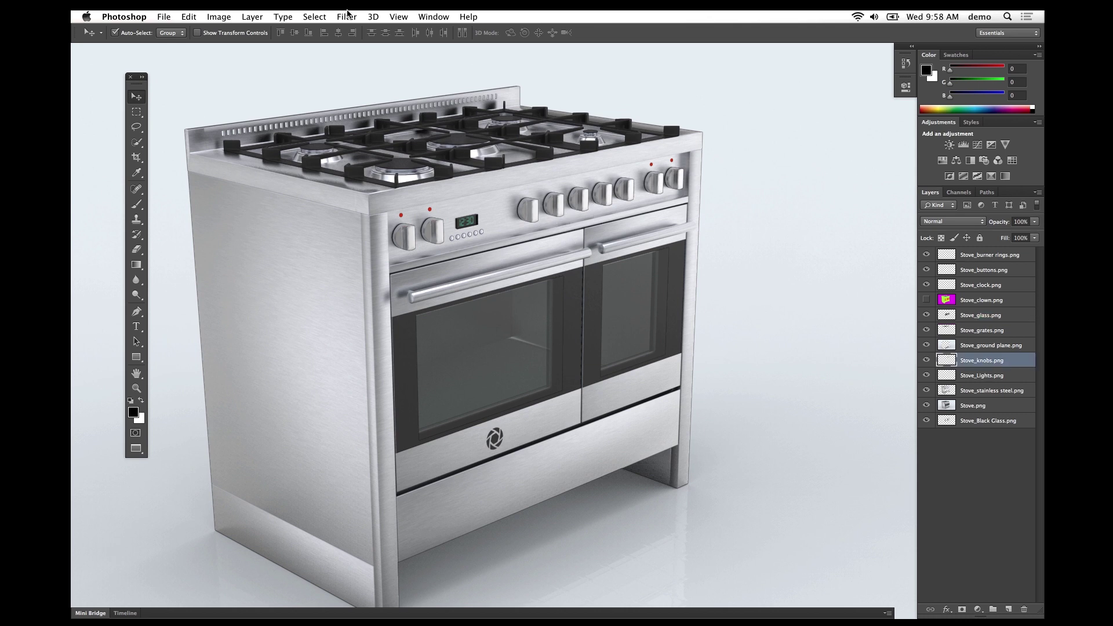
click(250, 16)
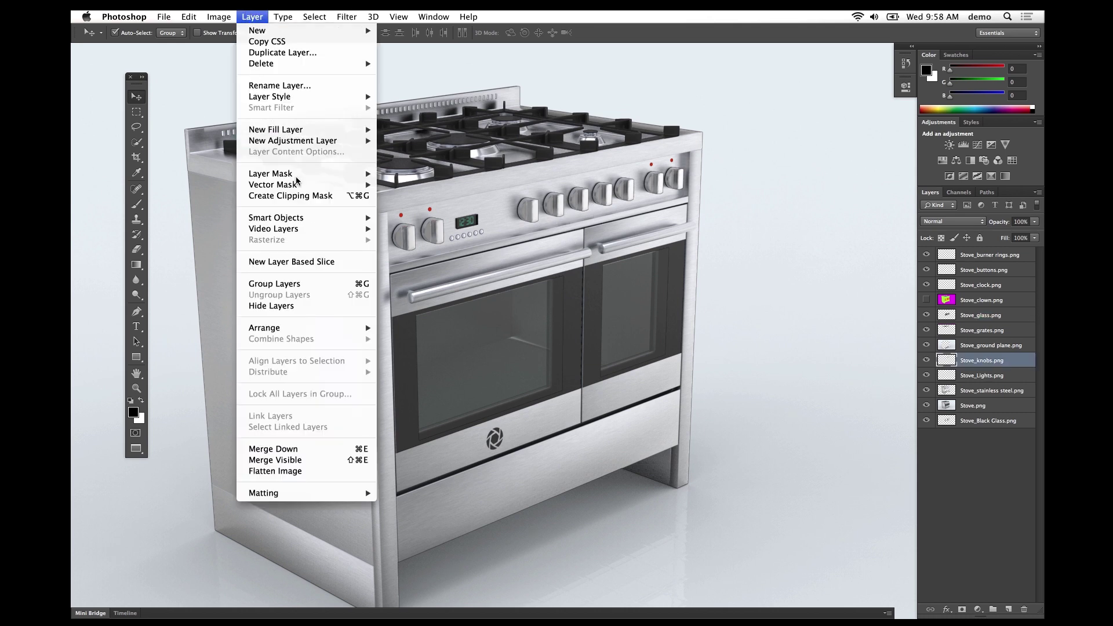
mouse_move(366, 497)
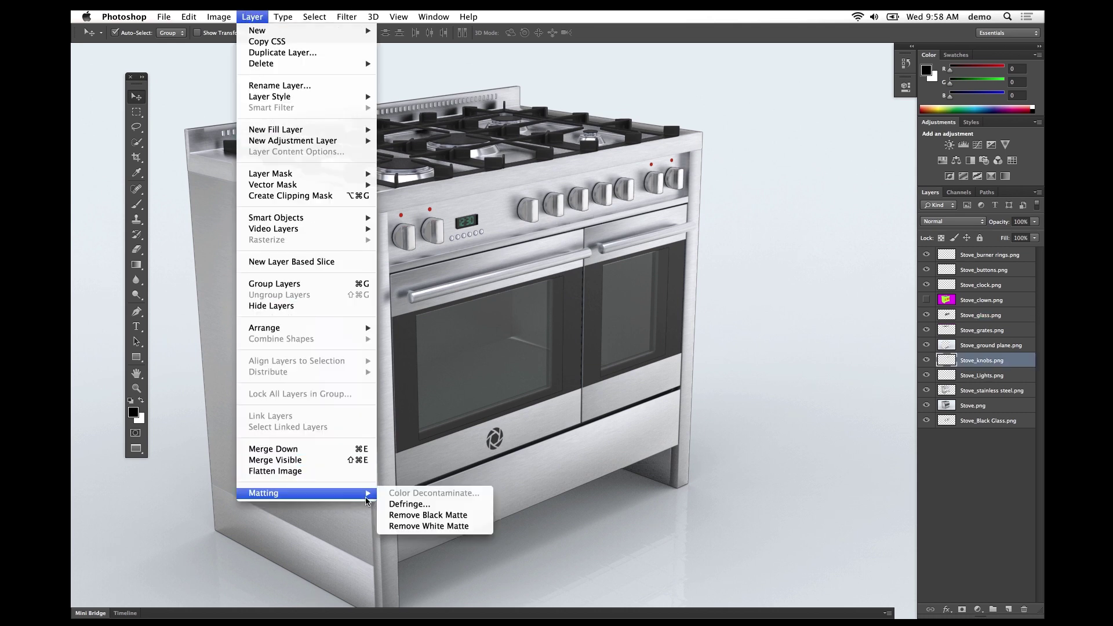
click(409, 503)
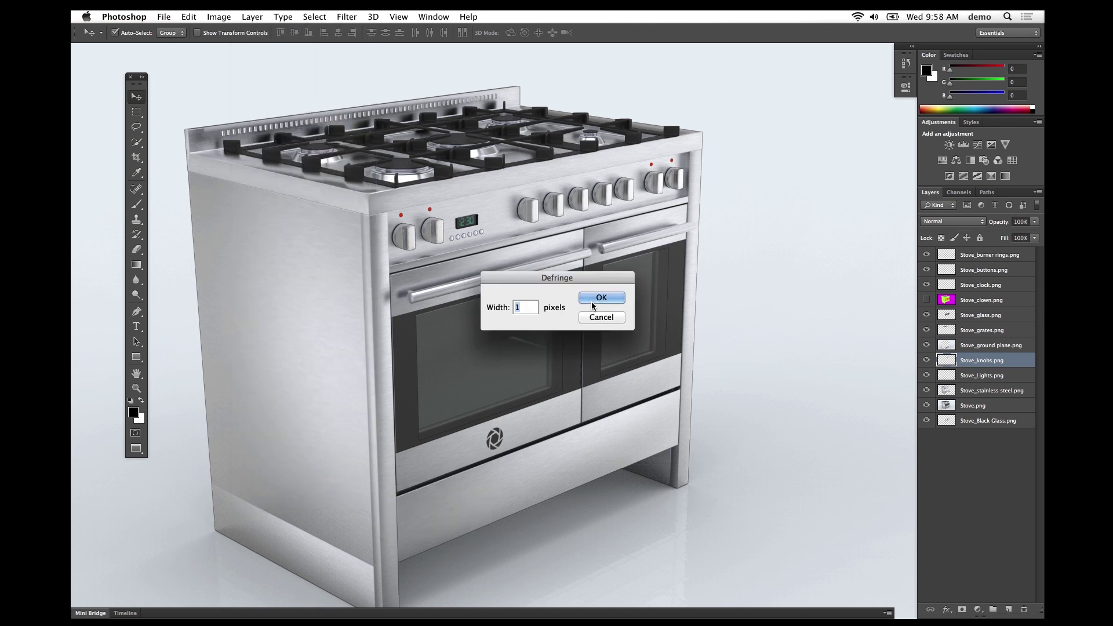
click(599, 299)
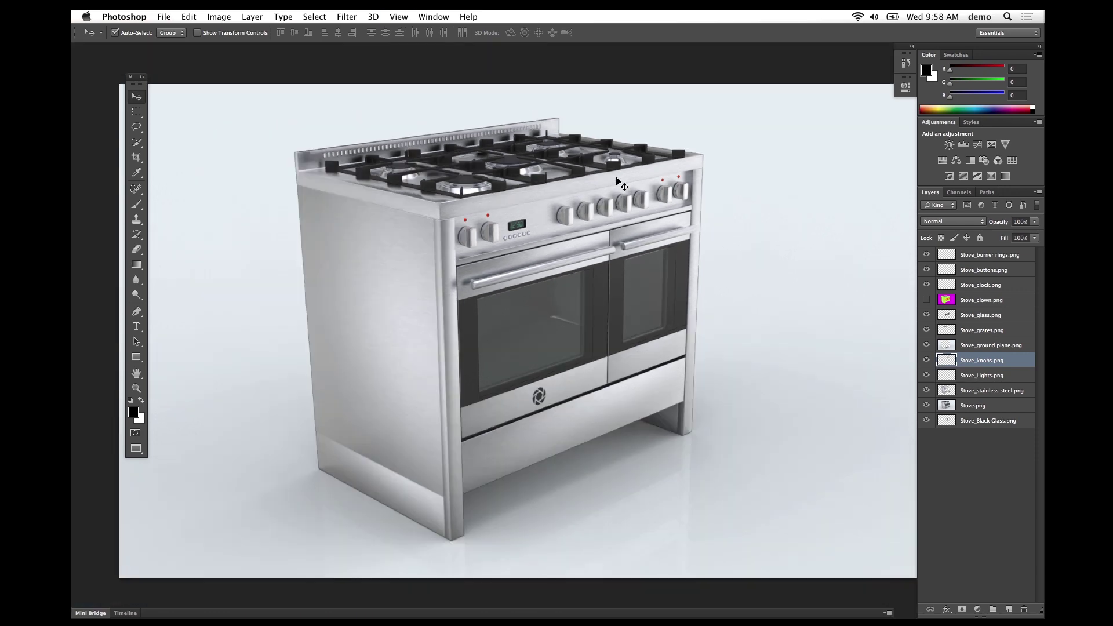
click(620, 182)
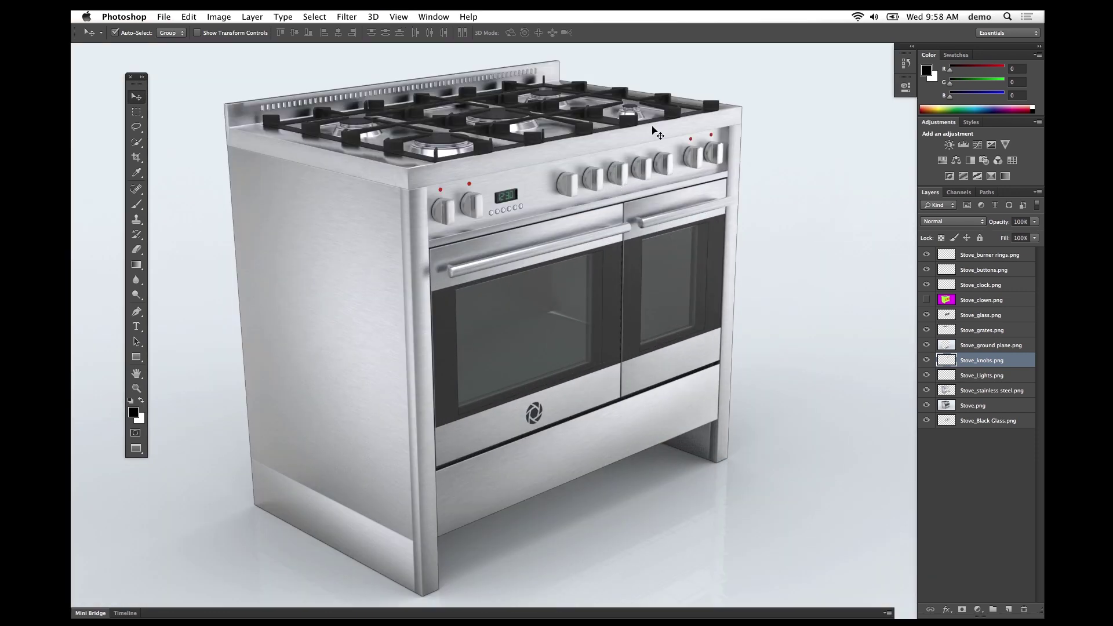
key(super+minus)
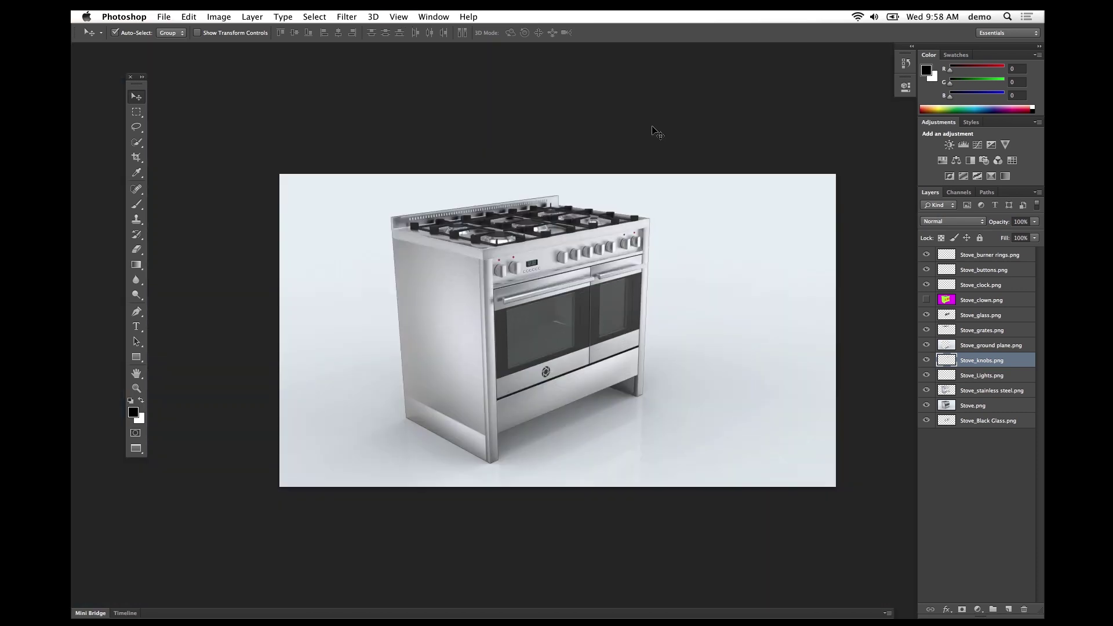